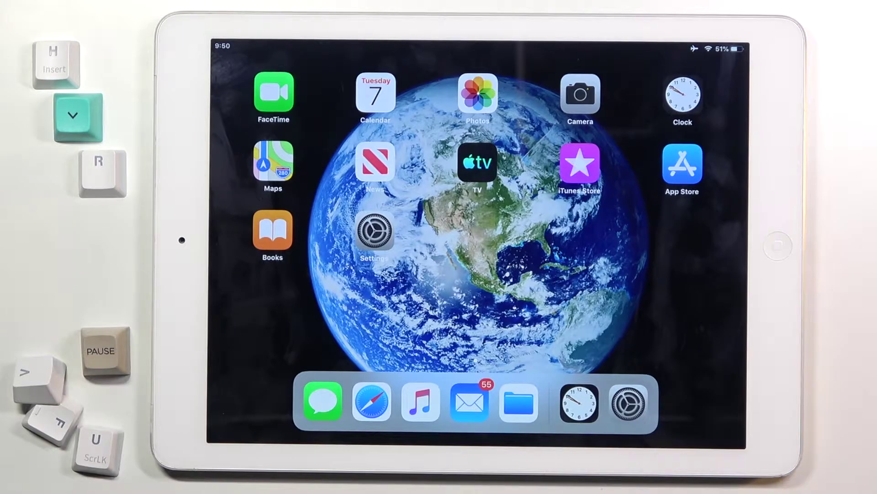
# - Launch Settings and go to the Safari page, passing through Mail settings
pyautogui.click(629, 404)
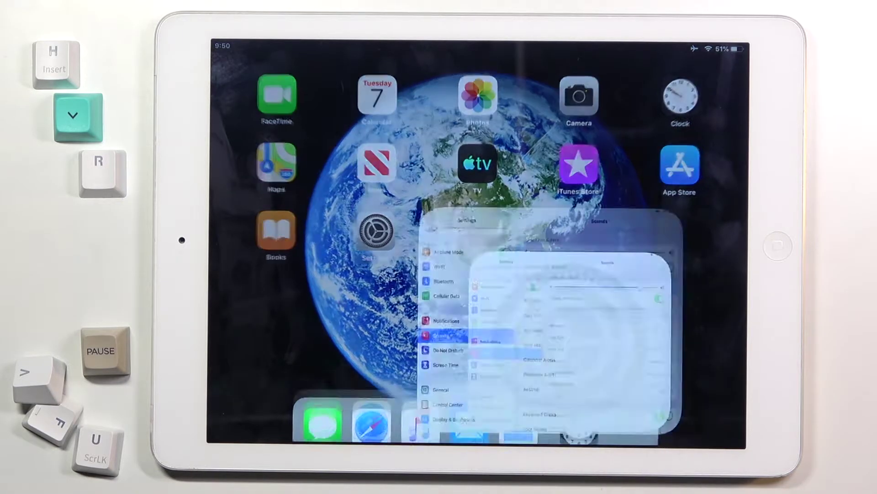
pyautogui.scroll(-15, 333, 344)
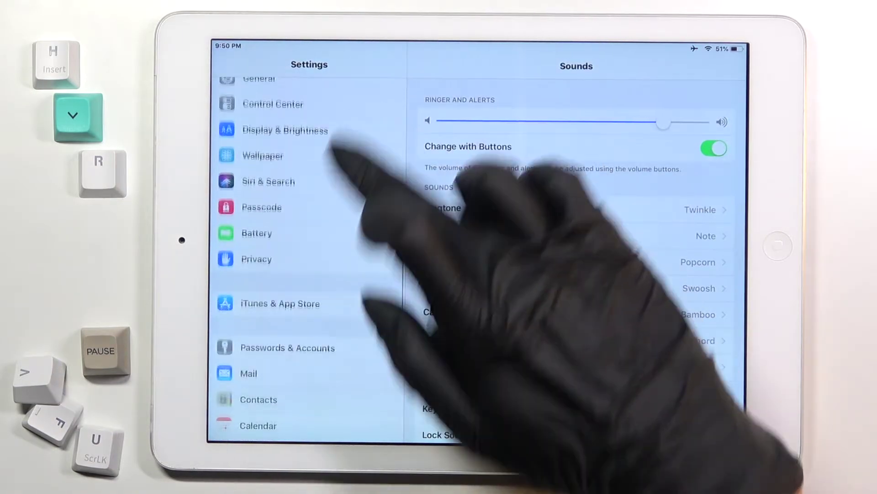
pyautogui.scroll(-3, 330, 343)
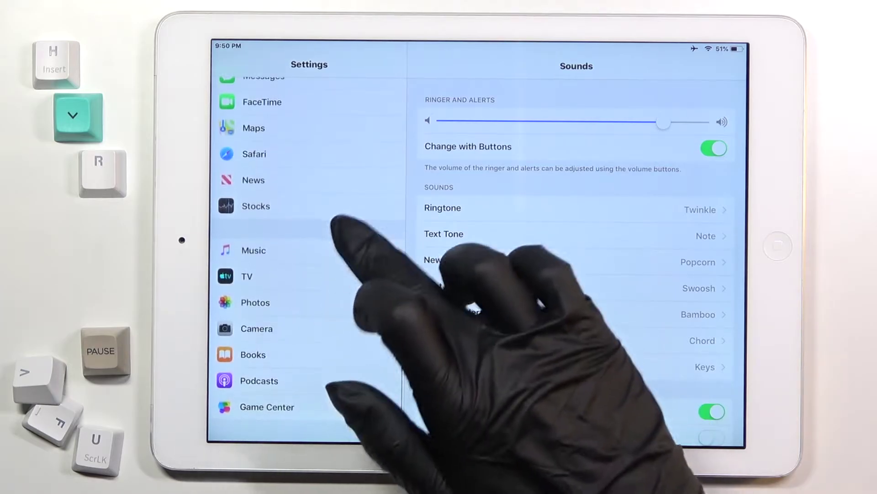
pyautogui.scroll(8, 329, 288)
pyautogui.scroll(3, 329, 288)
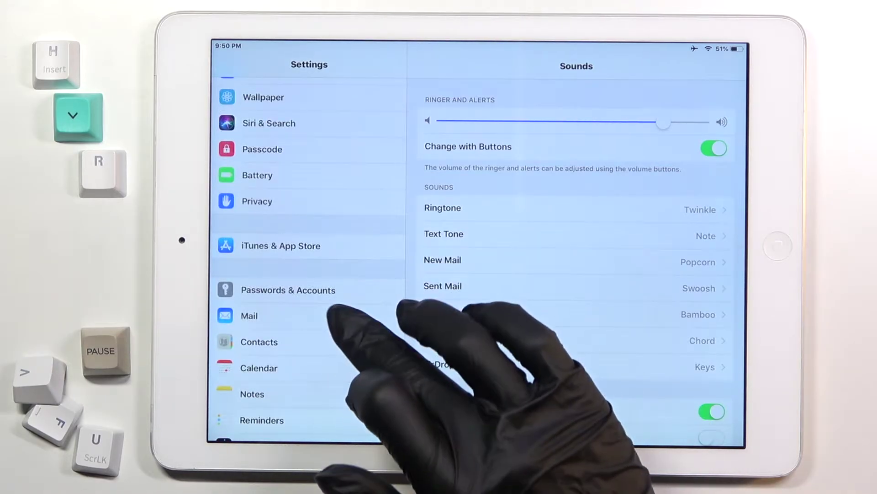
pyautogui.click(302, 315)
pyautogui.scroll(-5, 329, 309)
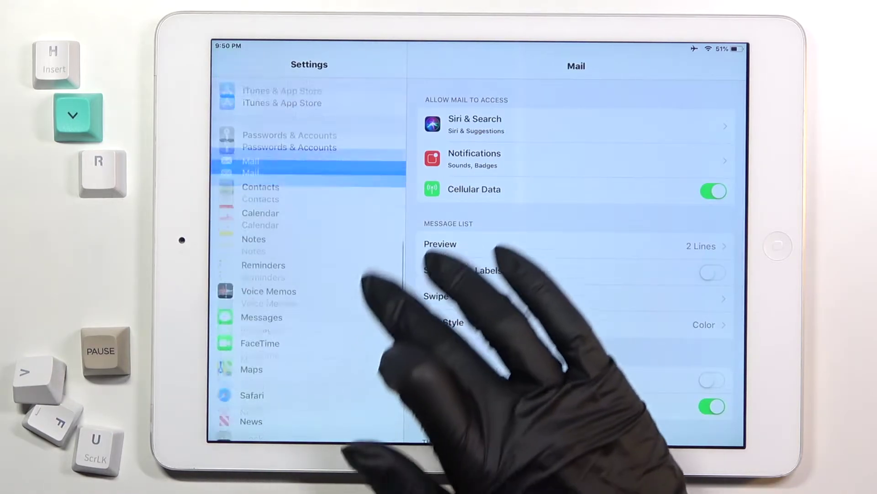
pyautogui.click(309, 328)
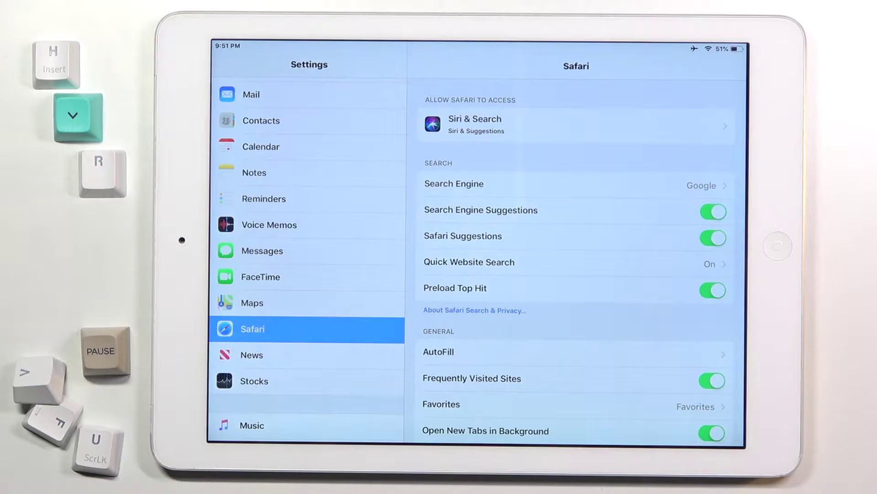
pyautogui.scroll(-10, 576, 274)
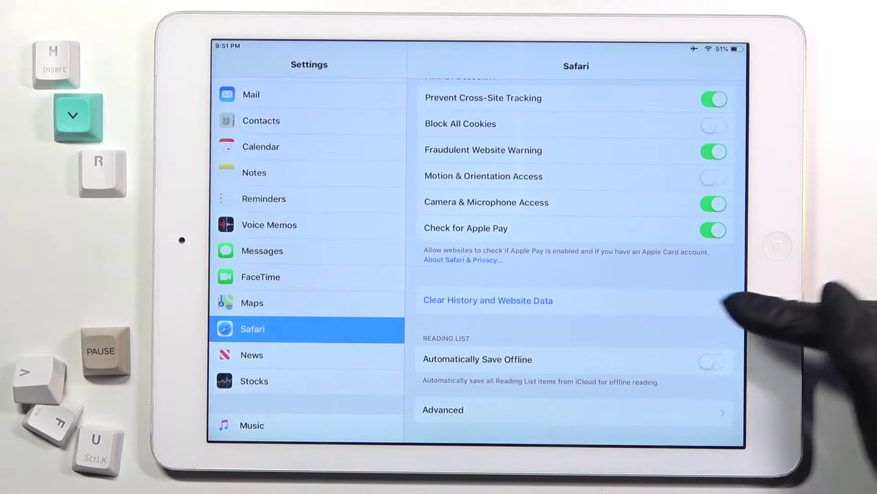
# - Choose Clear History and Website Data in Safari's Privacy & Security section
pyautogui.click(706, 302)
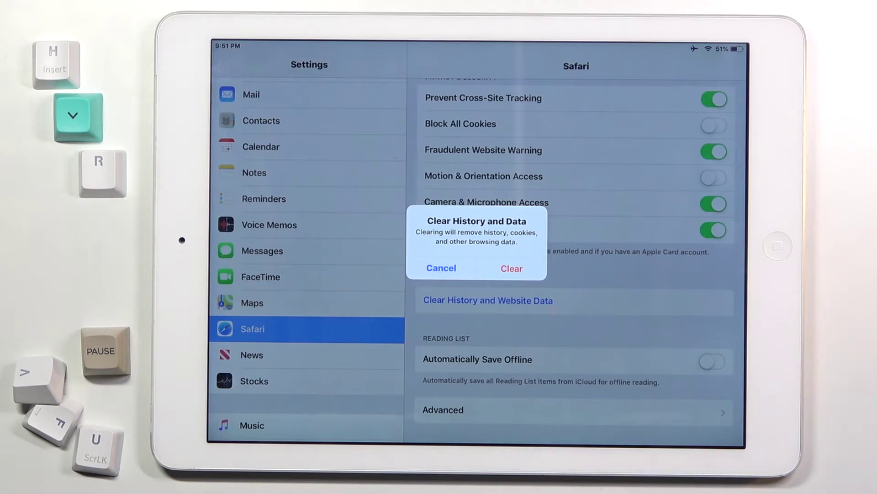
# - Confirm clearing Safari's history, cookies and browsing data
pyautogui.click(511, 268)
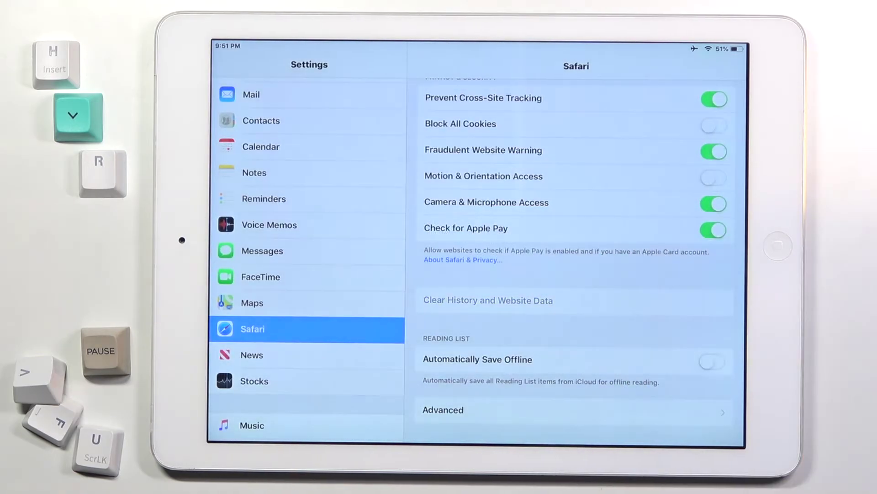